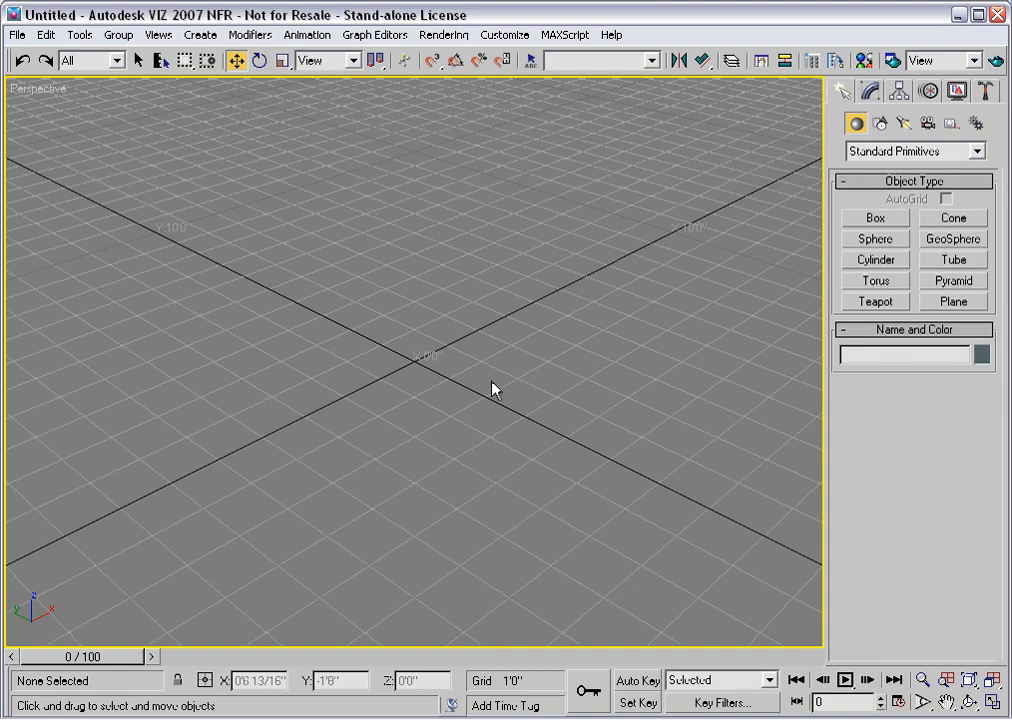
Step: Switch the geometry category to Extended Primitives and start the ChamferBox tool
click(886, 152)
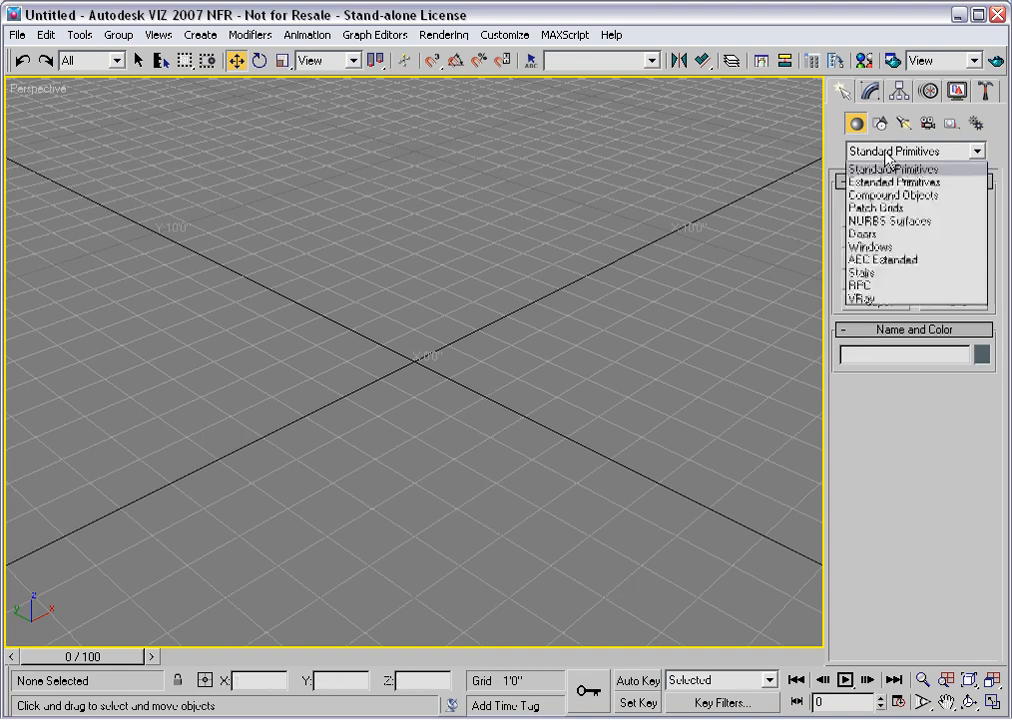
click(867, 182)
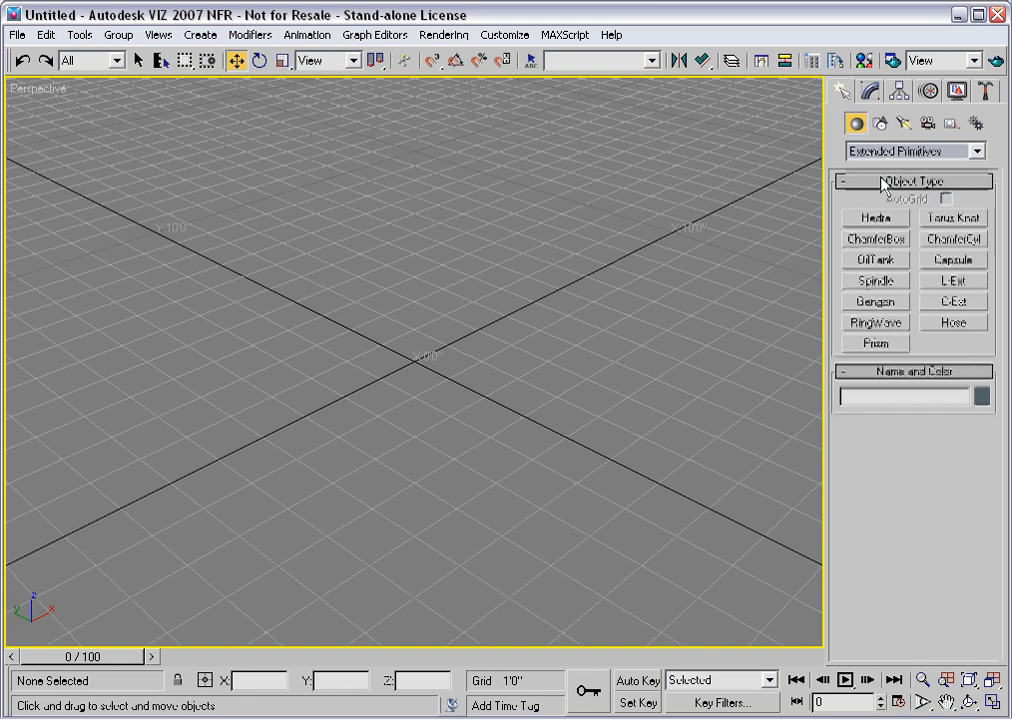
click(868, 245)
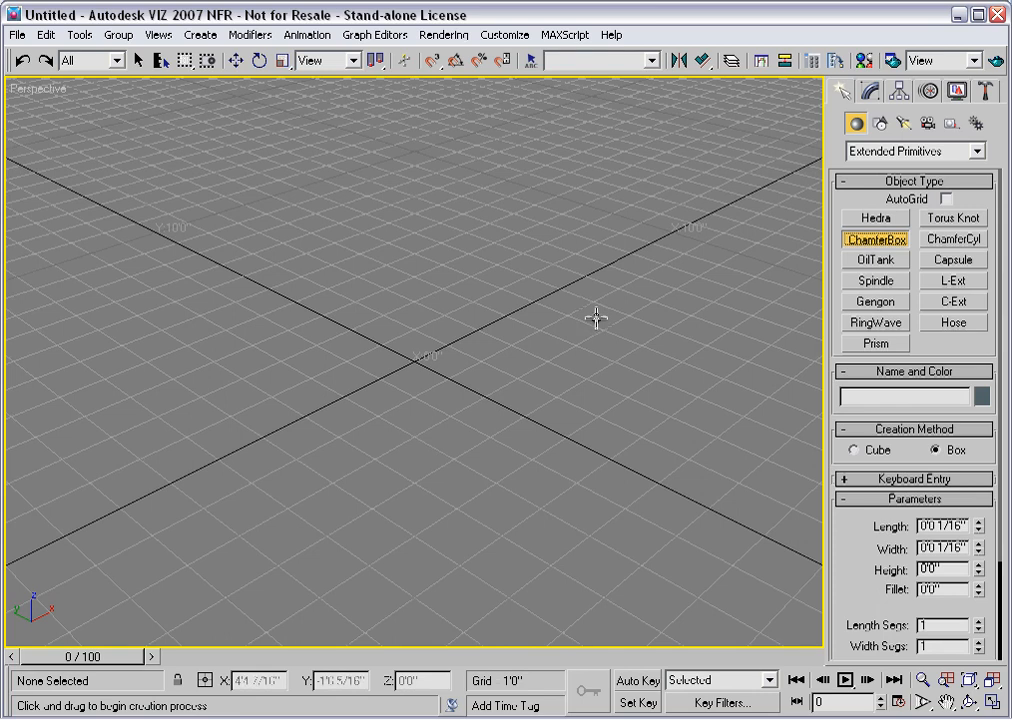
Step: Enable 3D snapping to grid points and create a 2'0" by 2'0" chamfer box, 1'0" high with zero fillet, around the origin
click(433, 62)
right_click(433, 62)
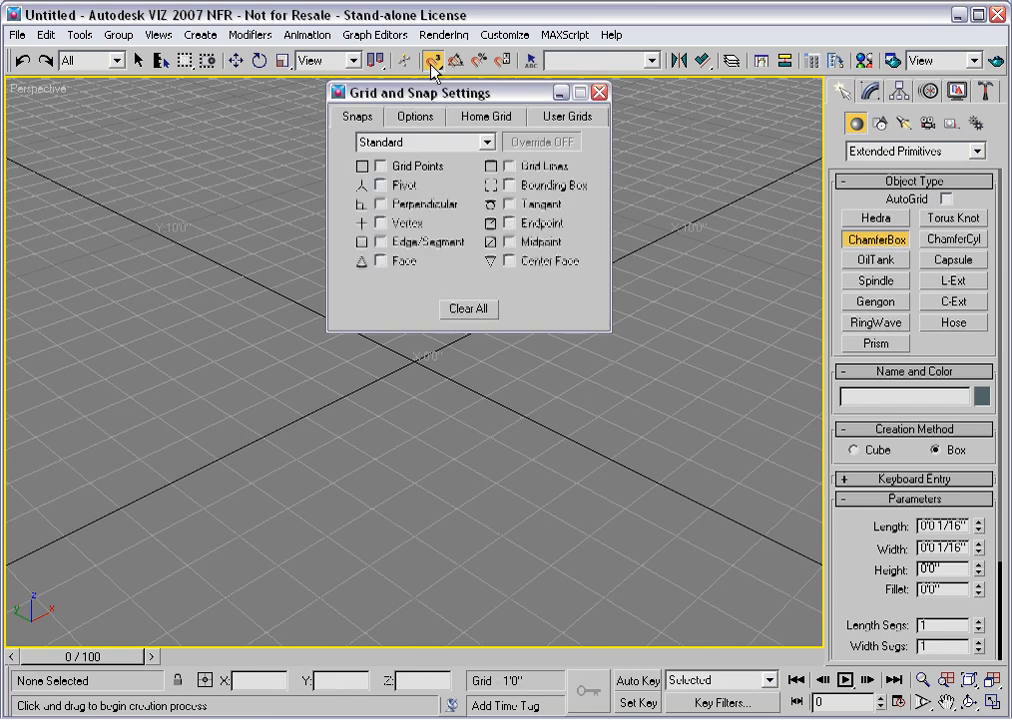
click(391, 166)
click(599, 92)
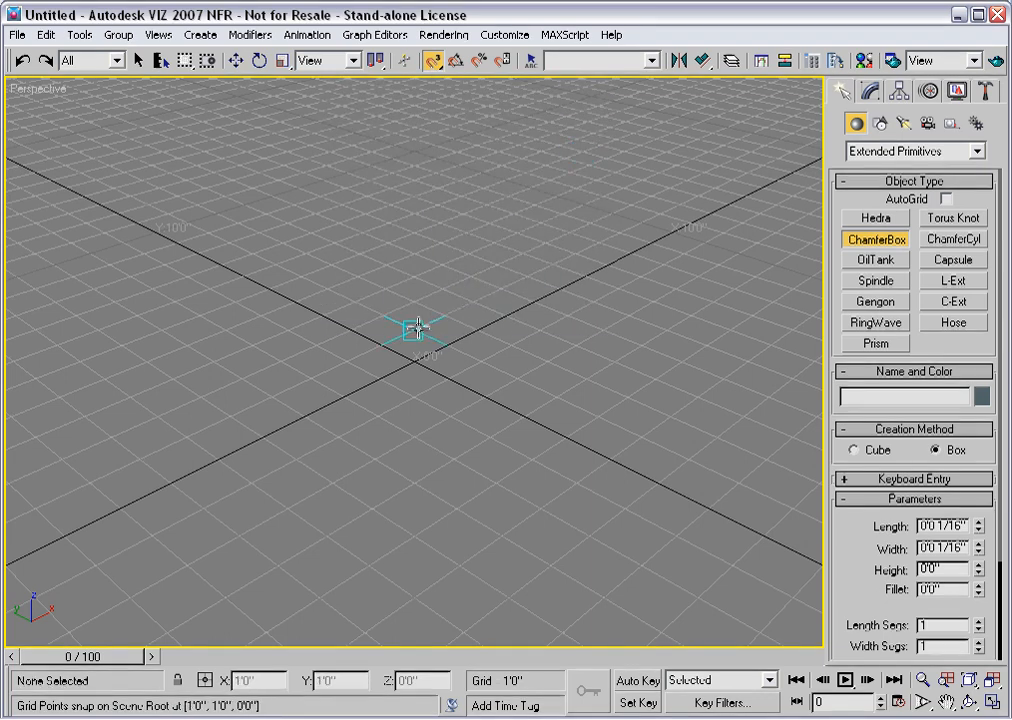
drag(418, 327, 418, 397)
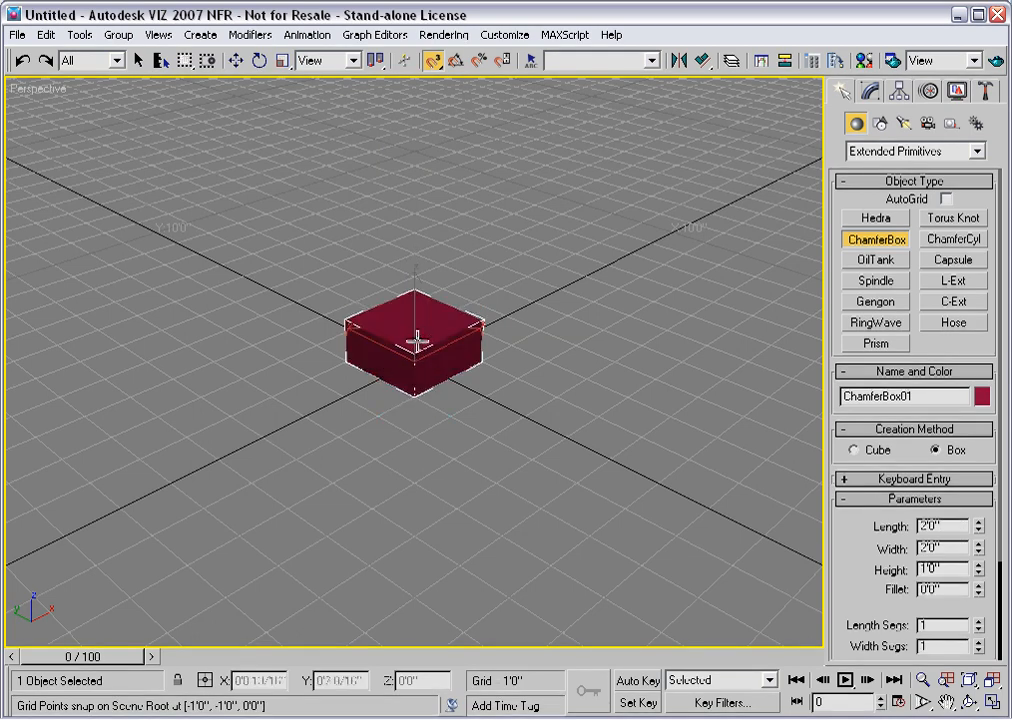
click(418, 334)
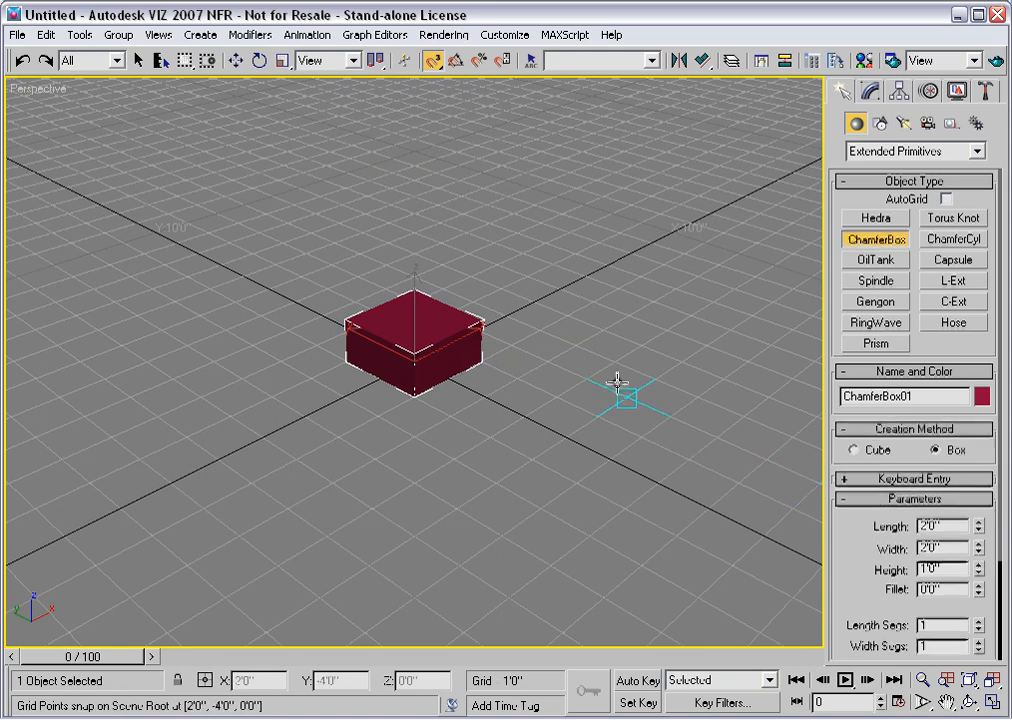
Step: Delete the snapped chamfer box and turn 3D snapping off
key(w)
key(Delete)
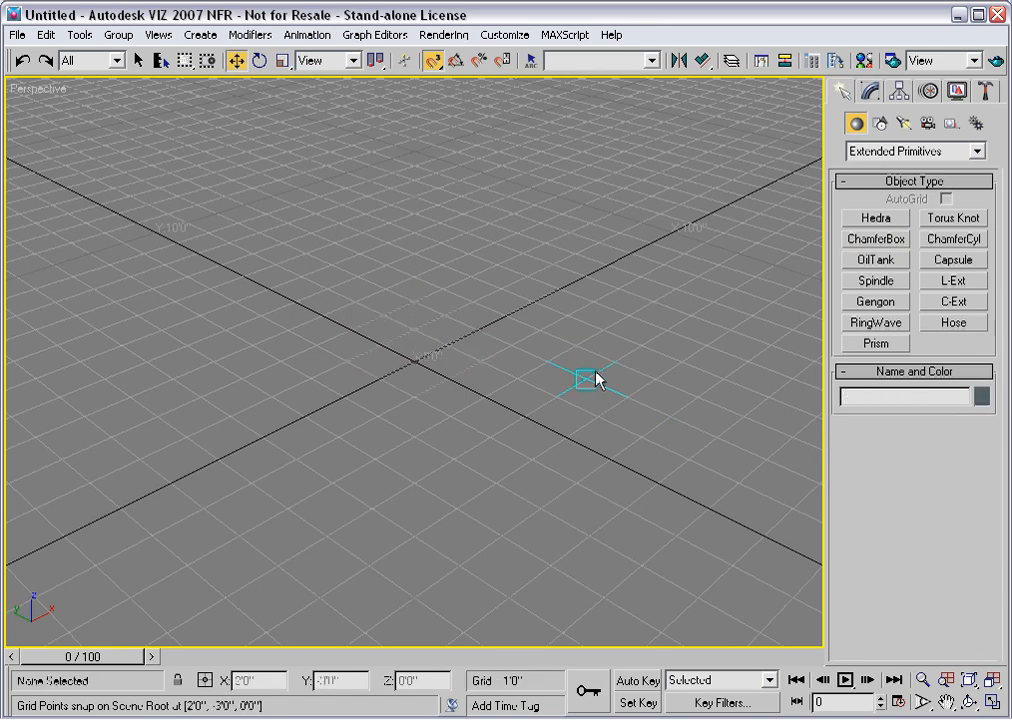
click(432, 61)
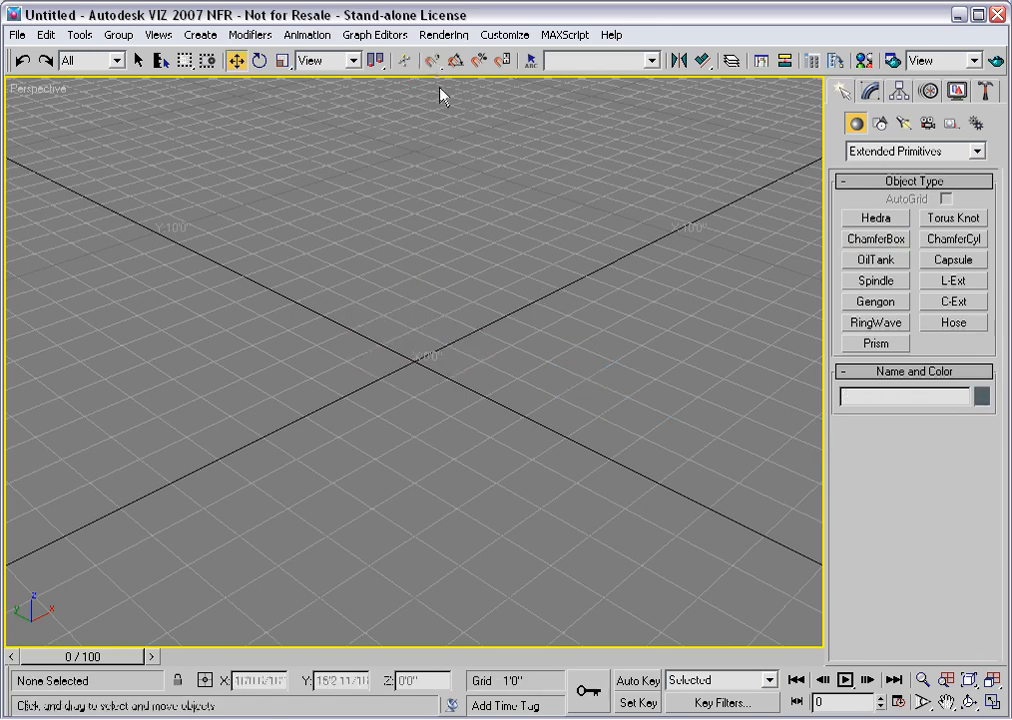
Step: Create a freehand chamfer box about 2'2" long, 2'6" wide and 7" high with a fillet of about 1"
click(868, 239)
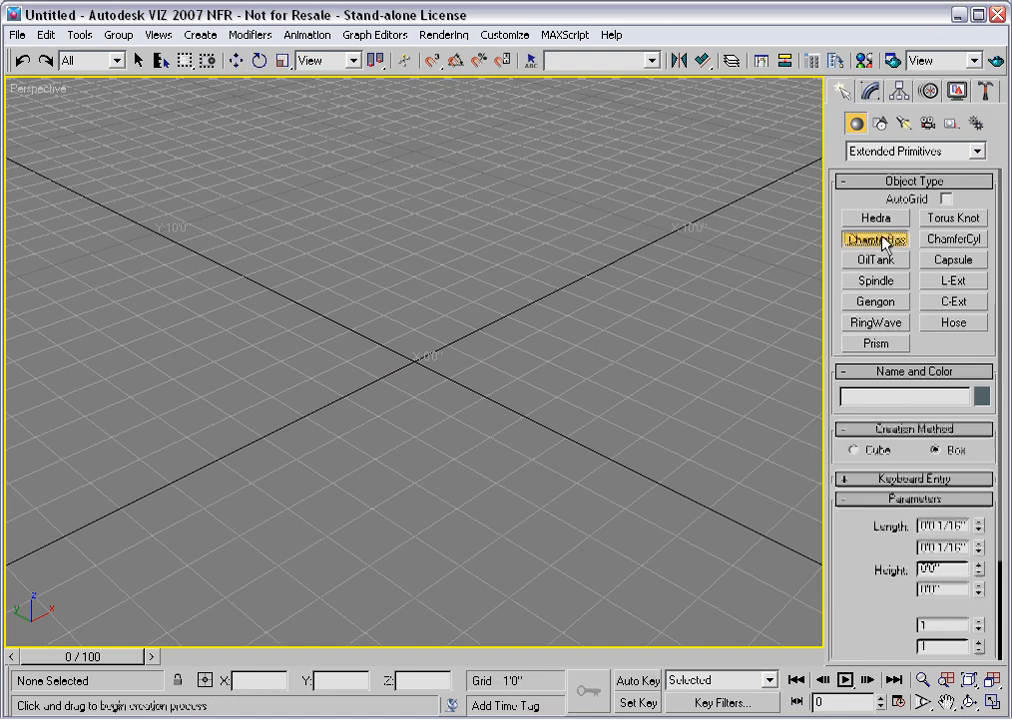
drag(553, 375, 712, 366)
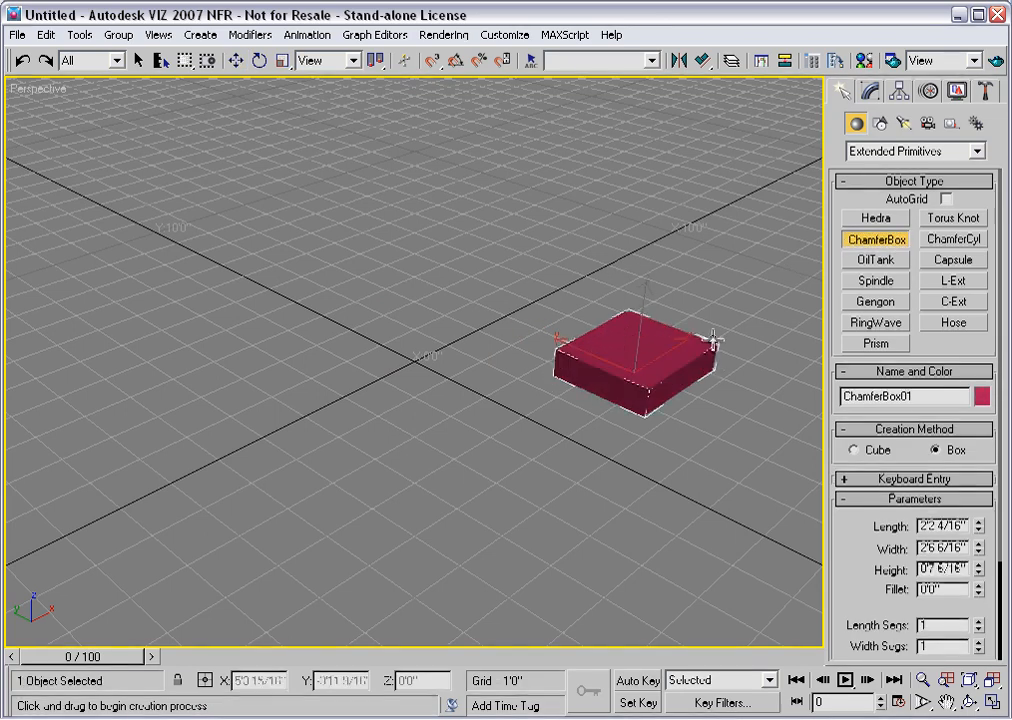
click(712, 343)
click(711, 334)
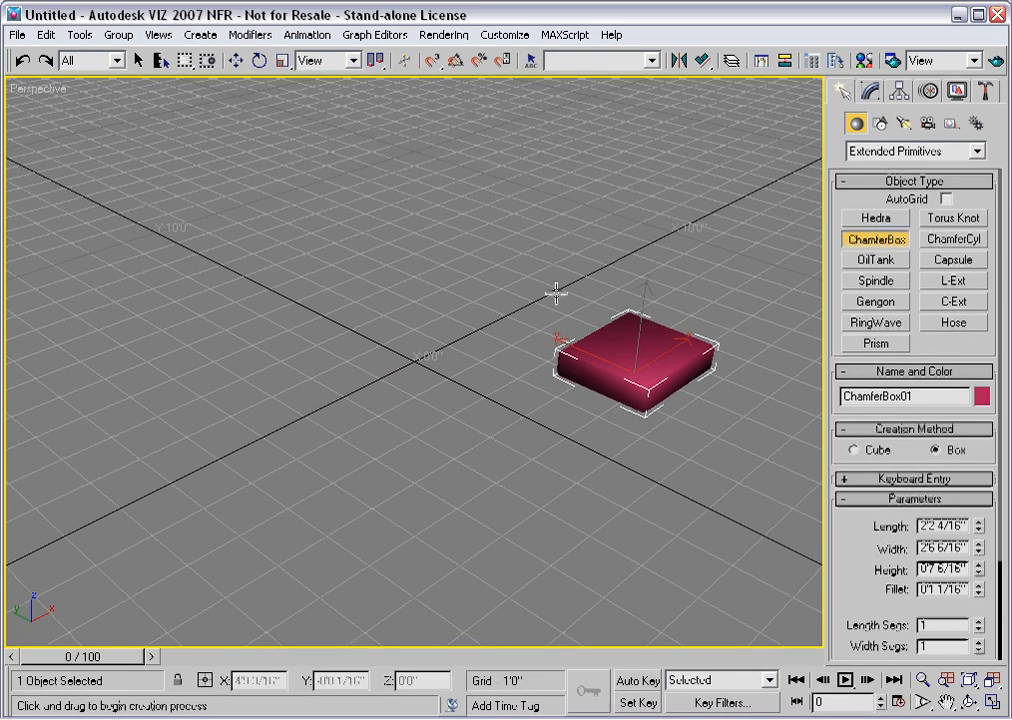
Step: Move the chamfer box to the origin by setting its X and Y positions to 0'0"
key(w)
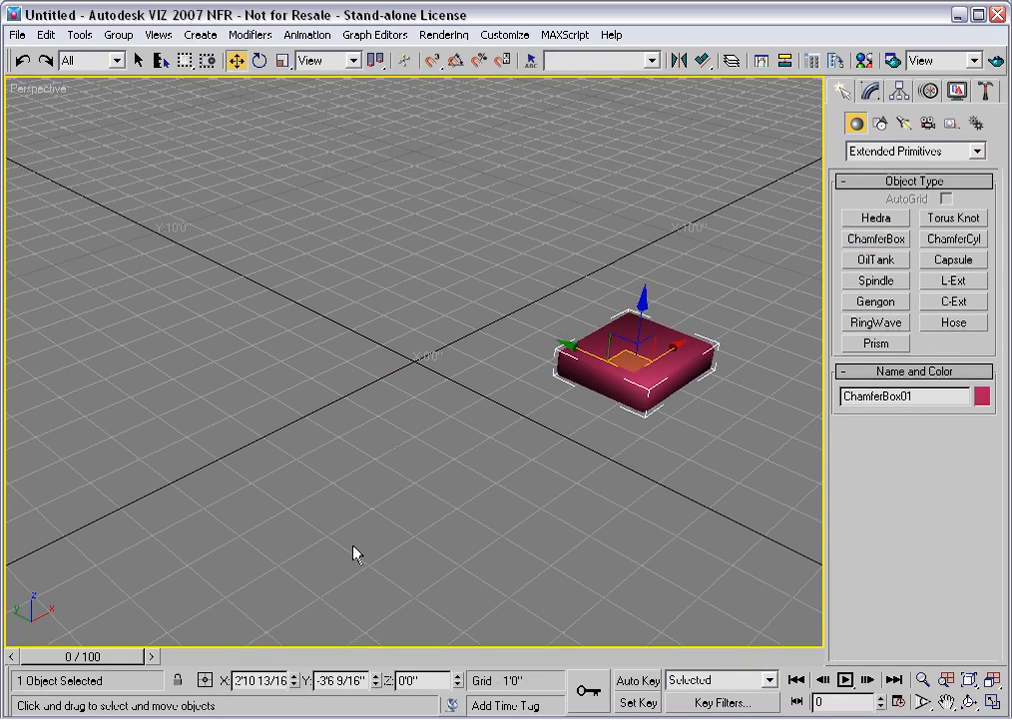
right_click(294, 681)
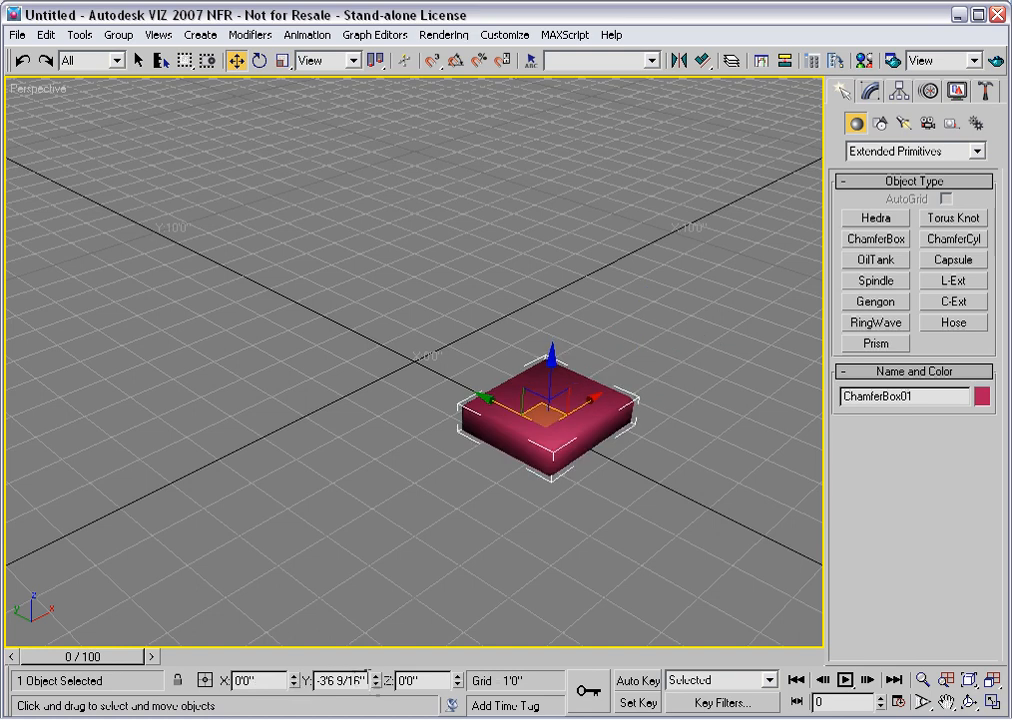
right_click(376, 681)
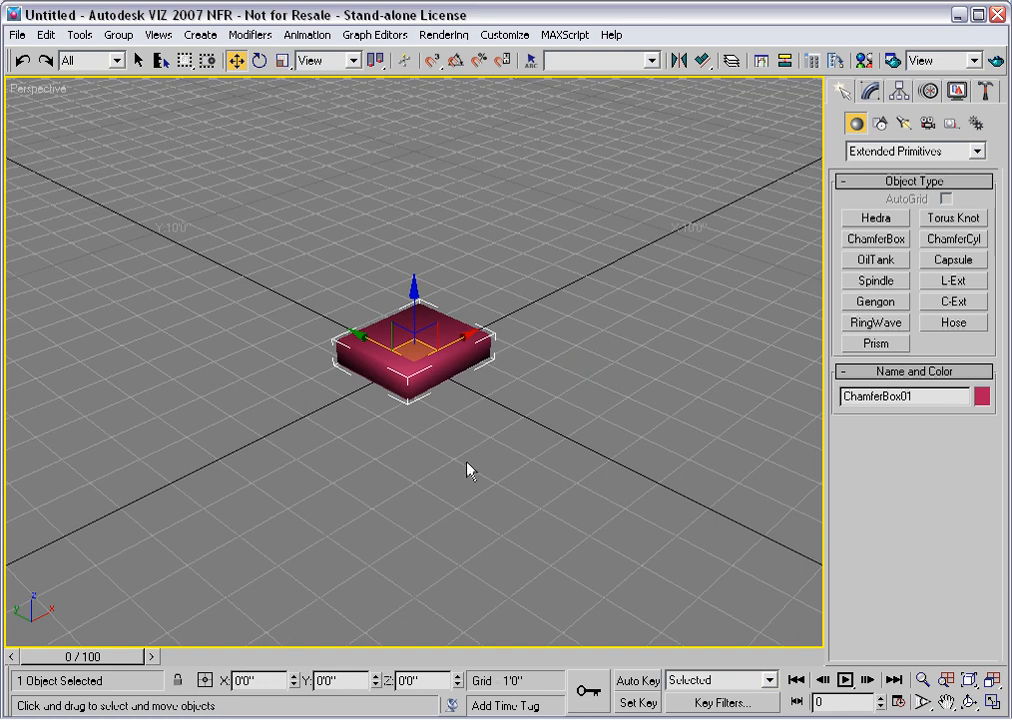
key(z)
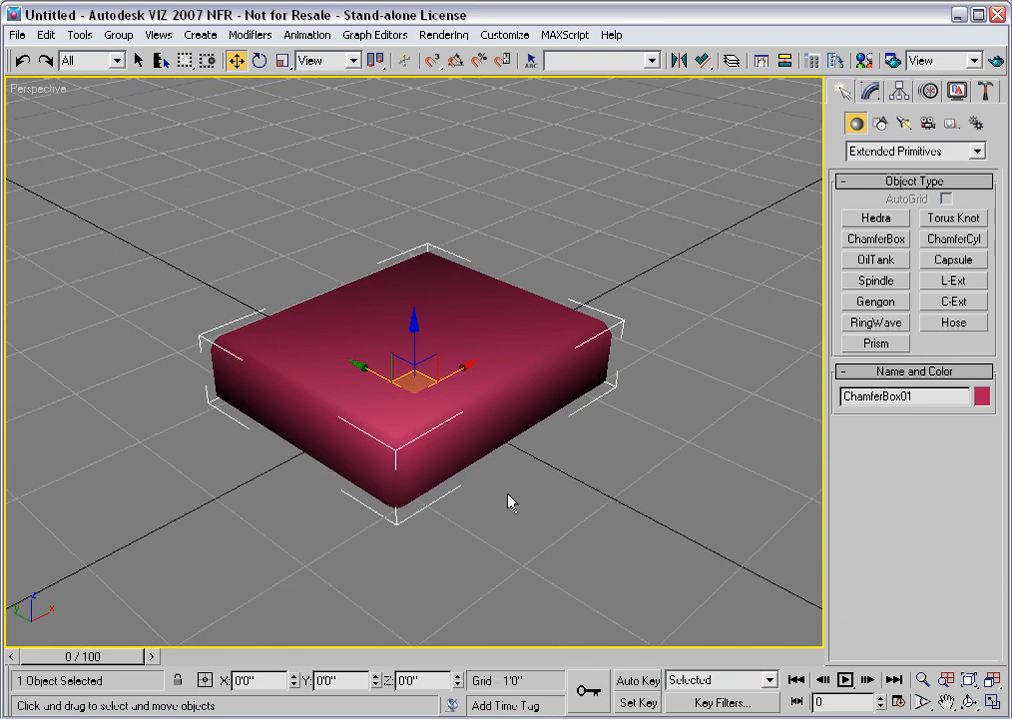
Step: Set the chamfer box's length and width to 1'6" and its height to 3"
click(870, 90)
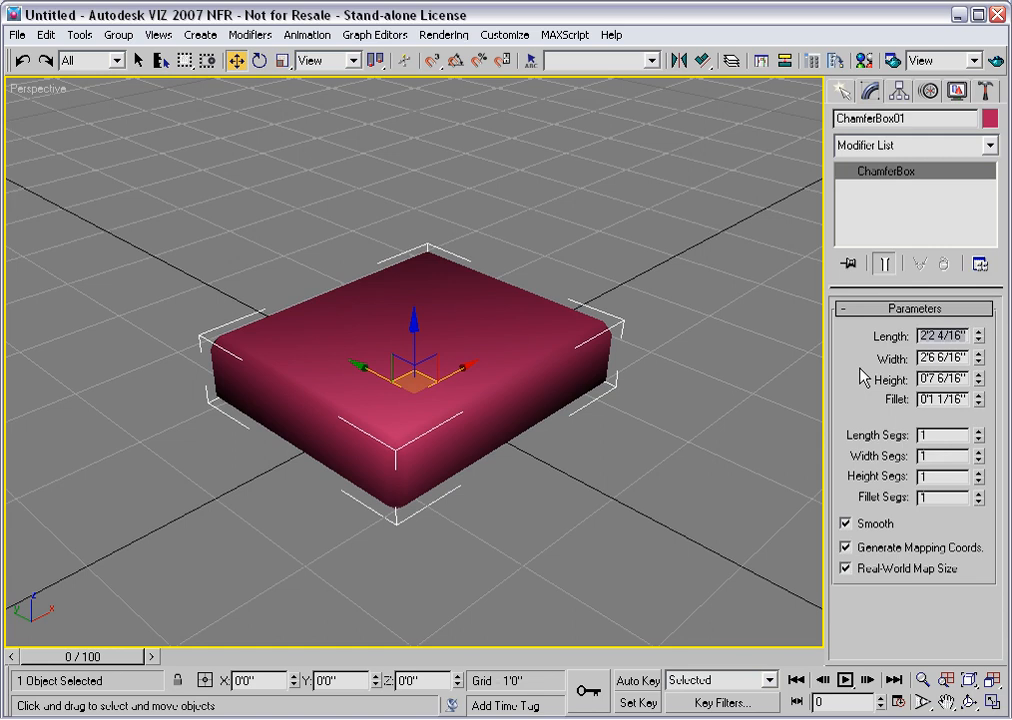
text(1'6)
key(Tab)
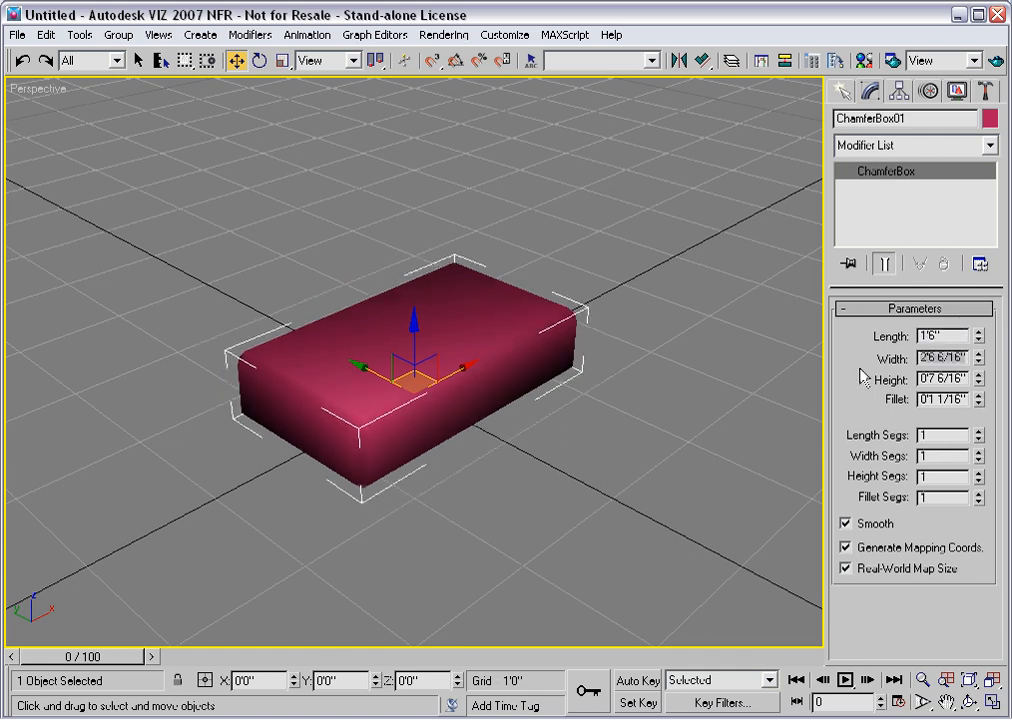
text(18)
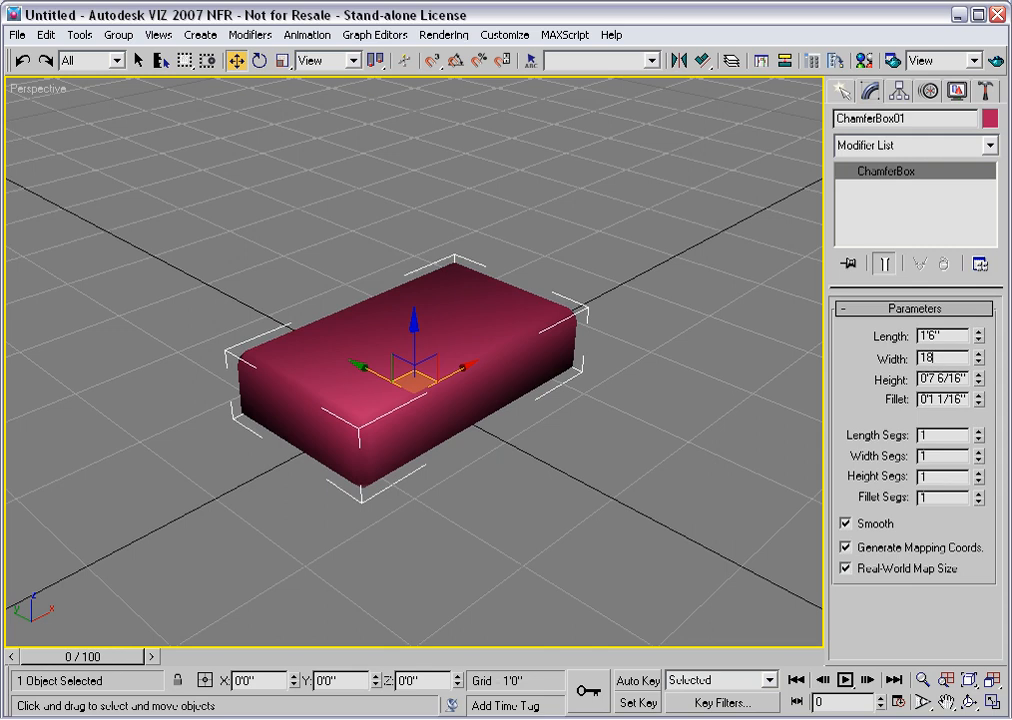
key(Return)
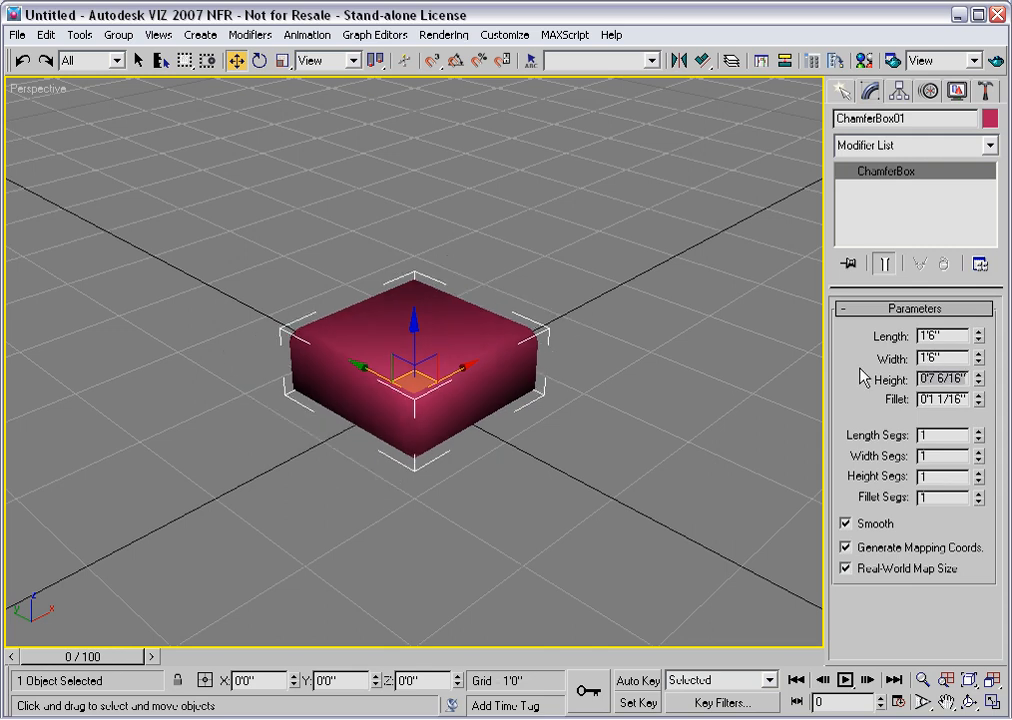
key(Tab)
text(3)
key(Return)
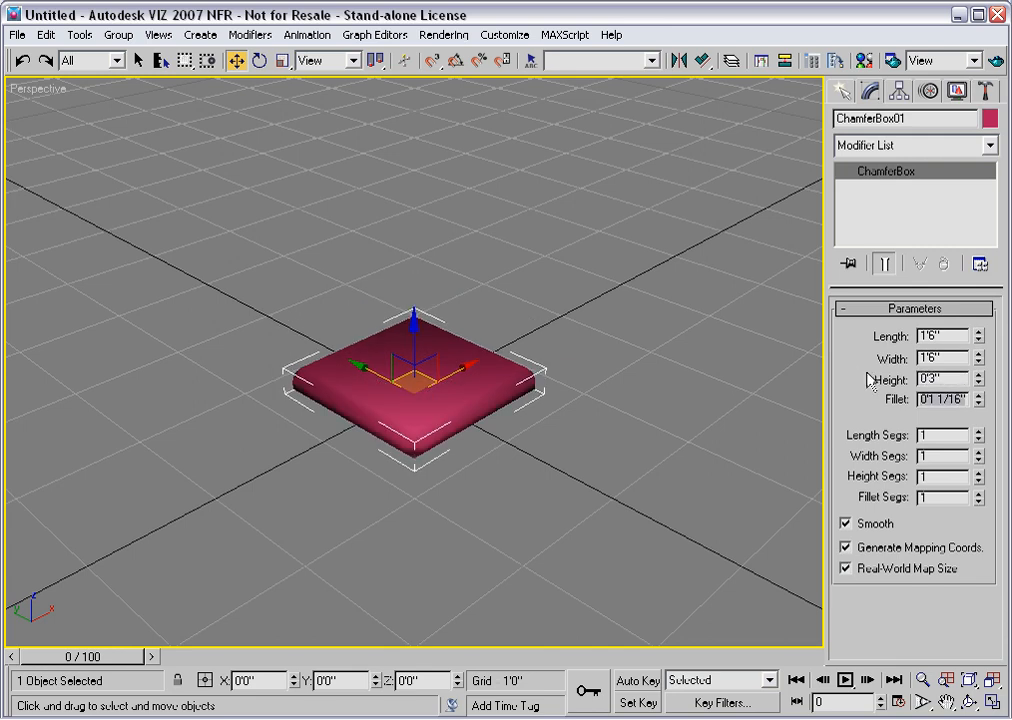
Step: Round the chamfer box's edges with 4 fillet segments and a fillet of 0'1 2/16"
mouse_move(979, 399)
mouse_down()
mouse_move(979, 386)
mouse_move(973, 486)
mouse_move(960, 445)
mouse_move(966, 412)
mouse_up()
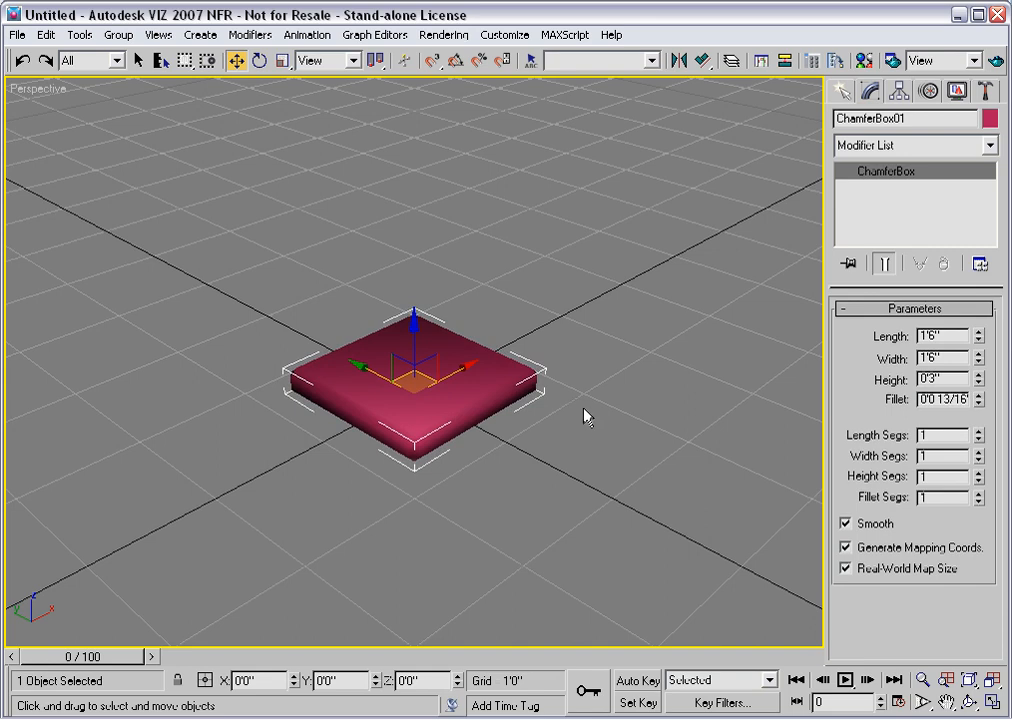
scroll(571, 428, up, 3)
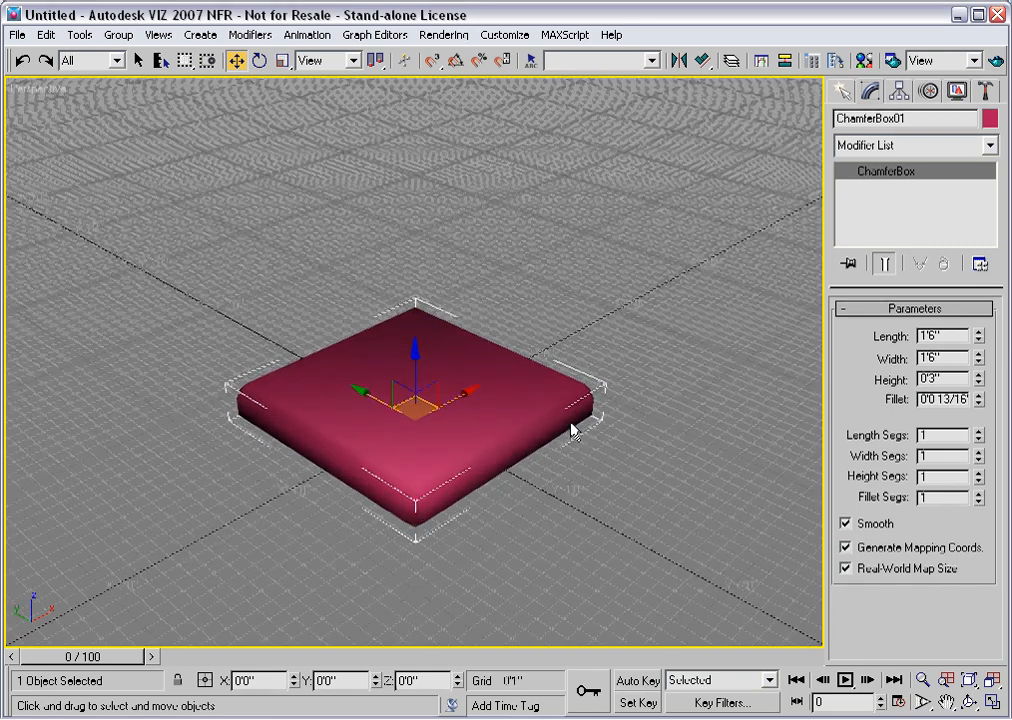
scroll(571, 428, up, 3)
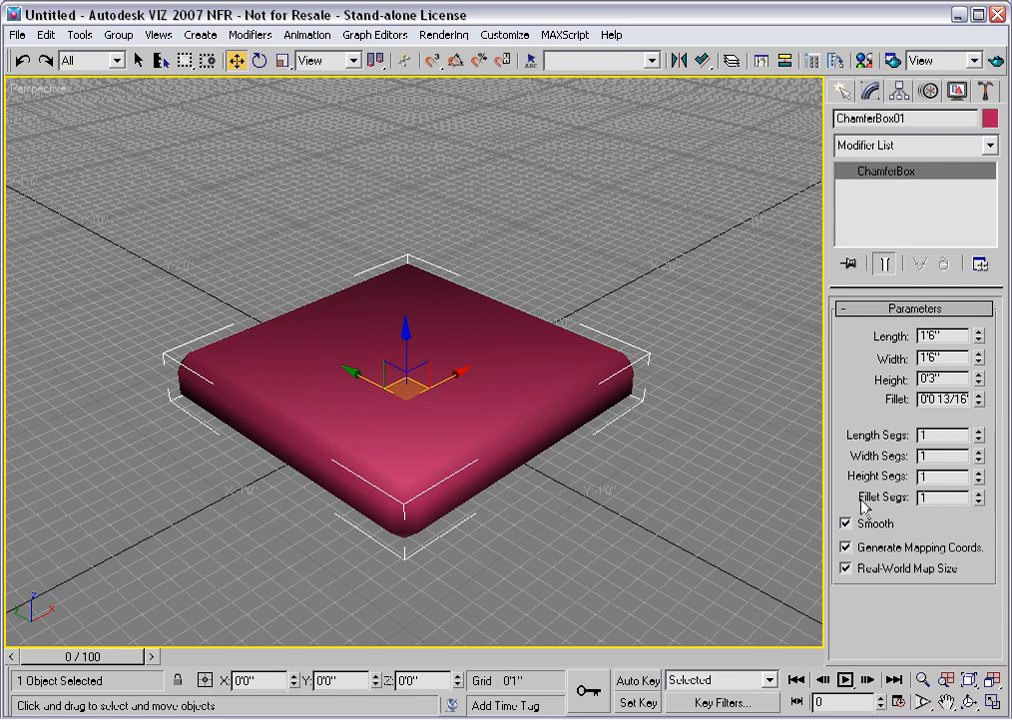
click(979, 493)
click(979, 493)
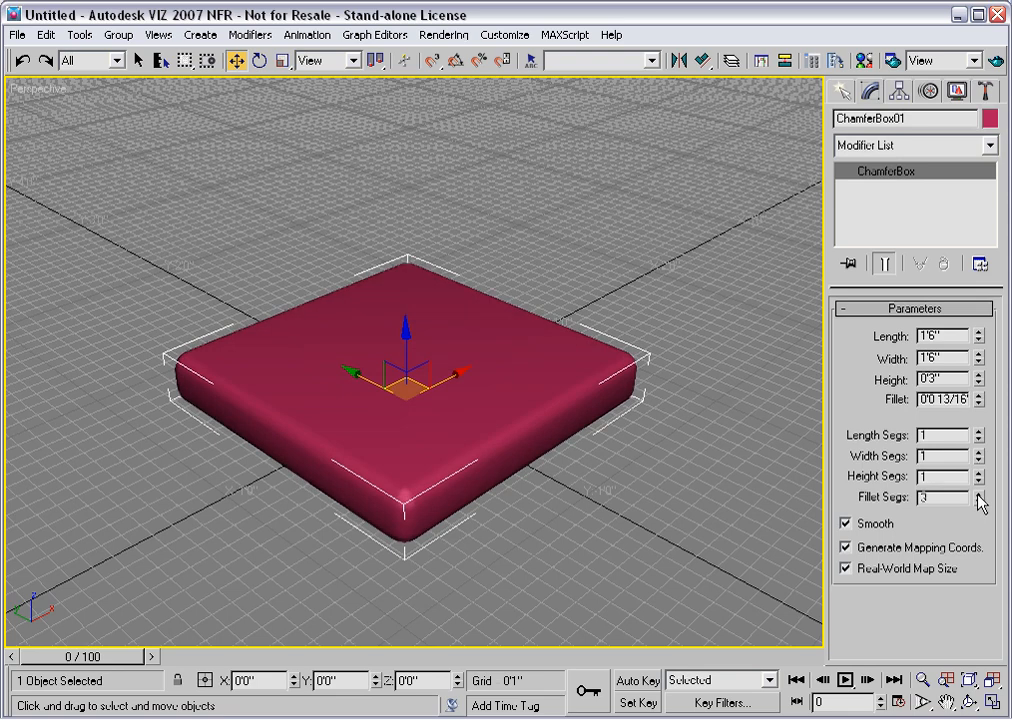
click(979, 493)
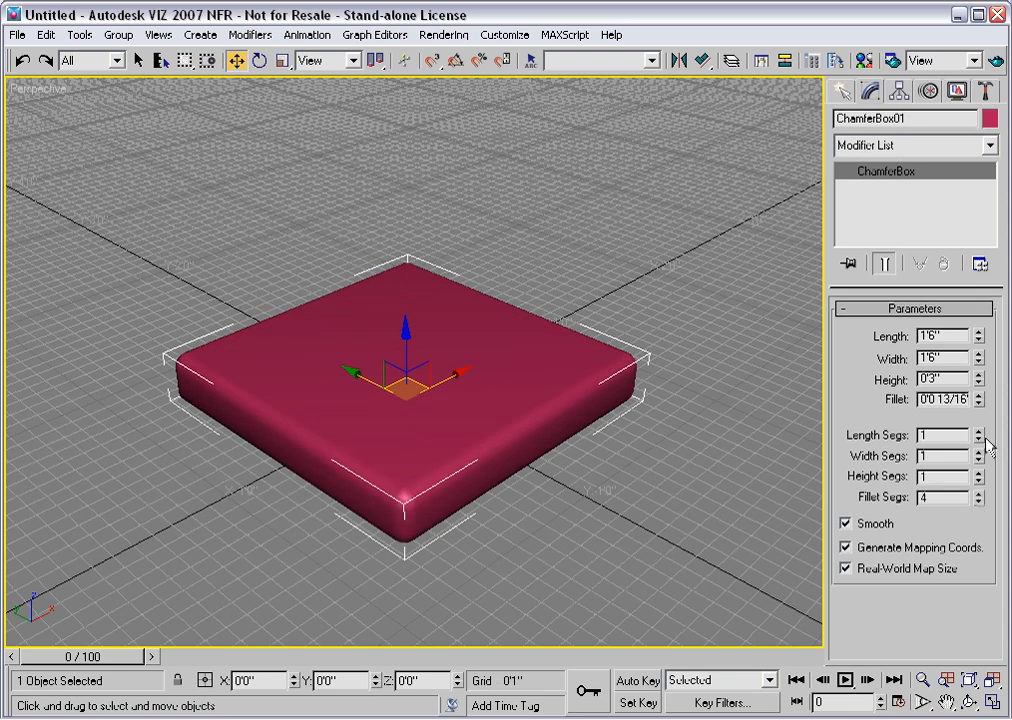
drag(978, 399, 980, 362)
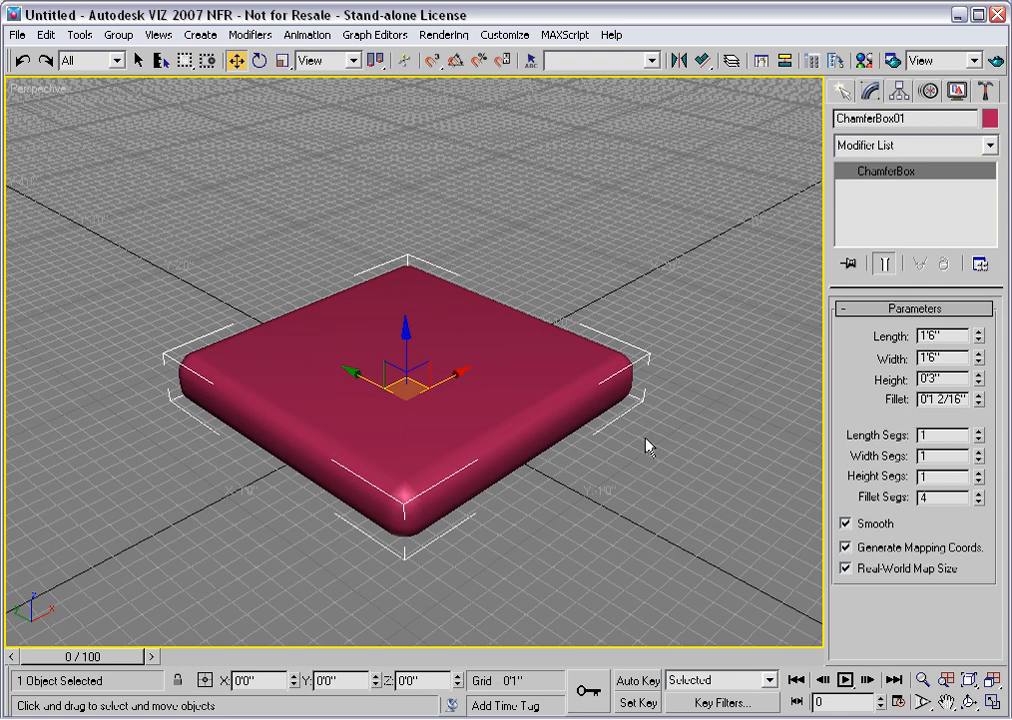
Step: Raise the chamfer box by setting its Z position to 20 inches
double_click(404, 686)
text(20)
key(Return)
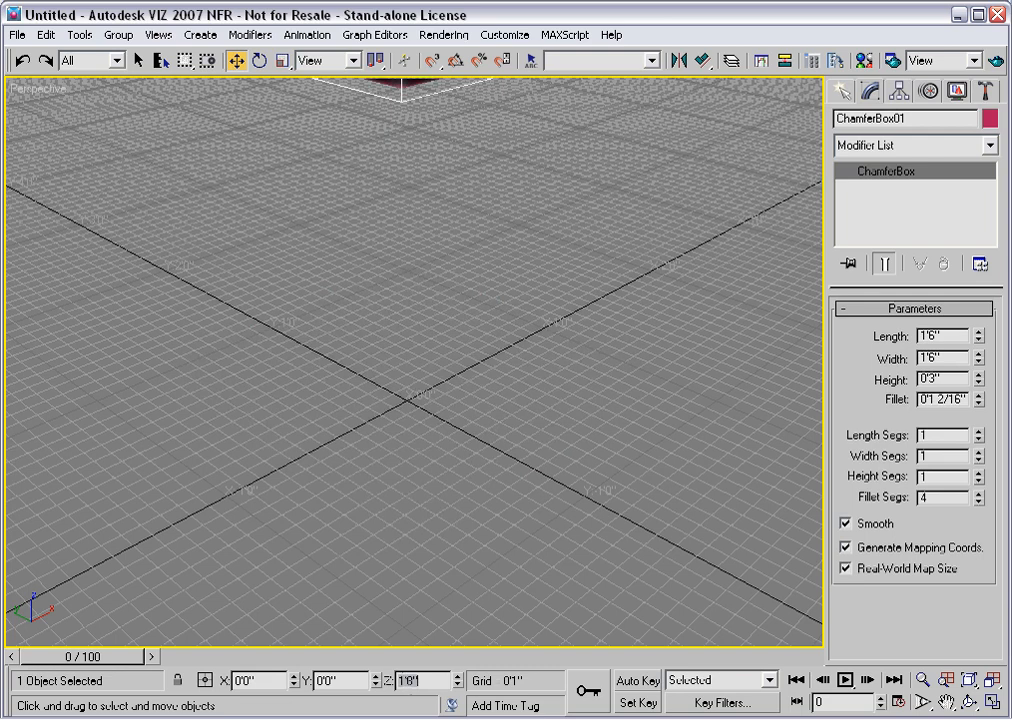
Step: Rename the chamfer box as Seat01
middle_drag(422, 395, 440, 483)
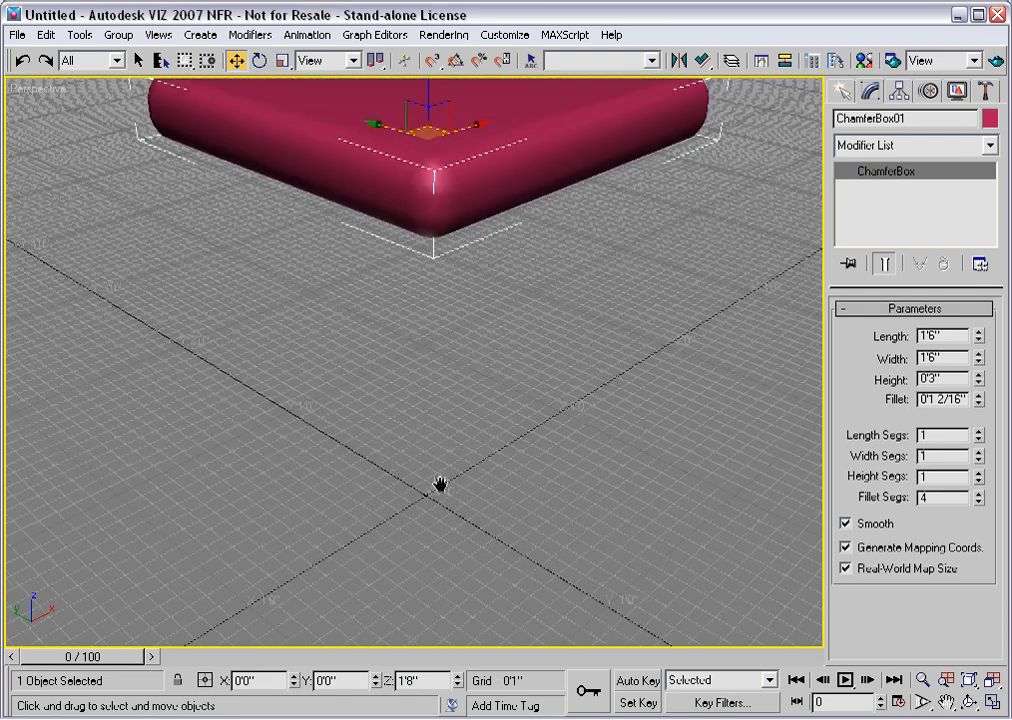
scroll(441, 490, down, 4)
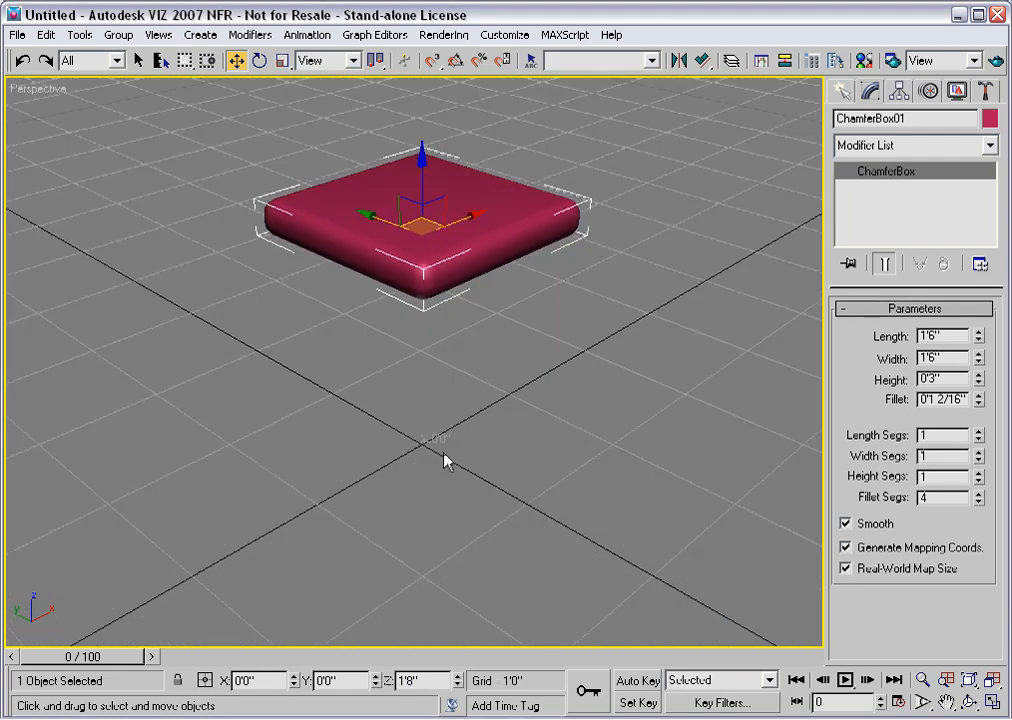
scroll(445, 438, up, 2)
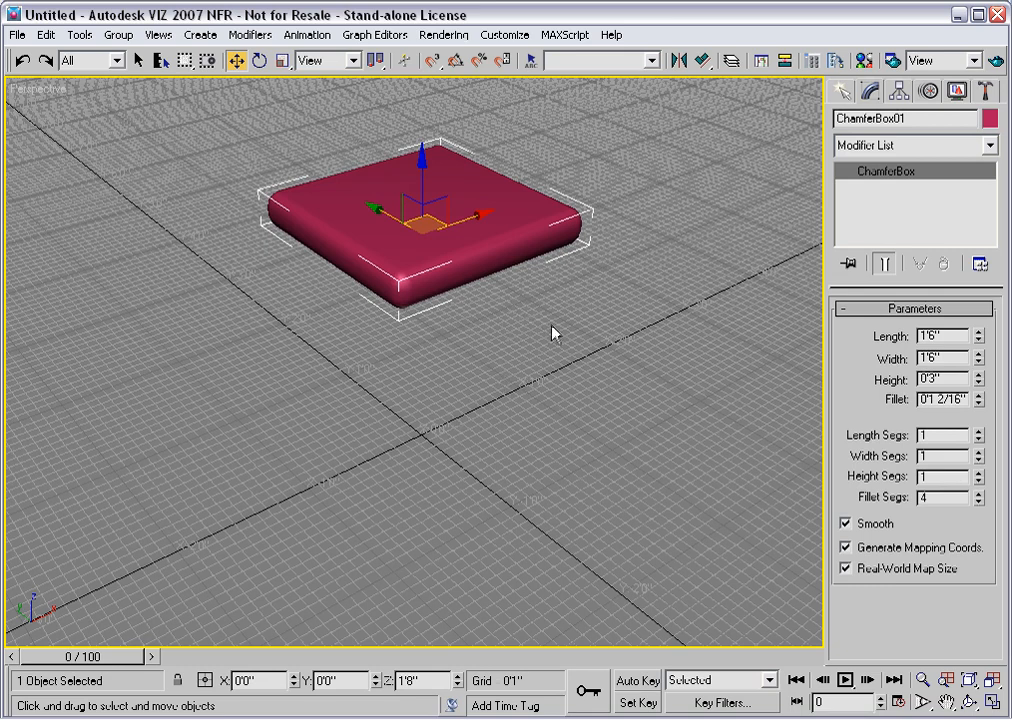
double_click(850, 118)
text(Seat01)
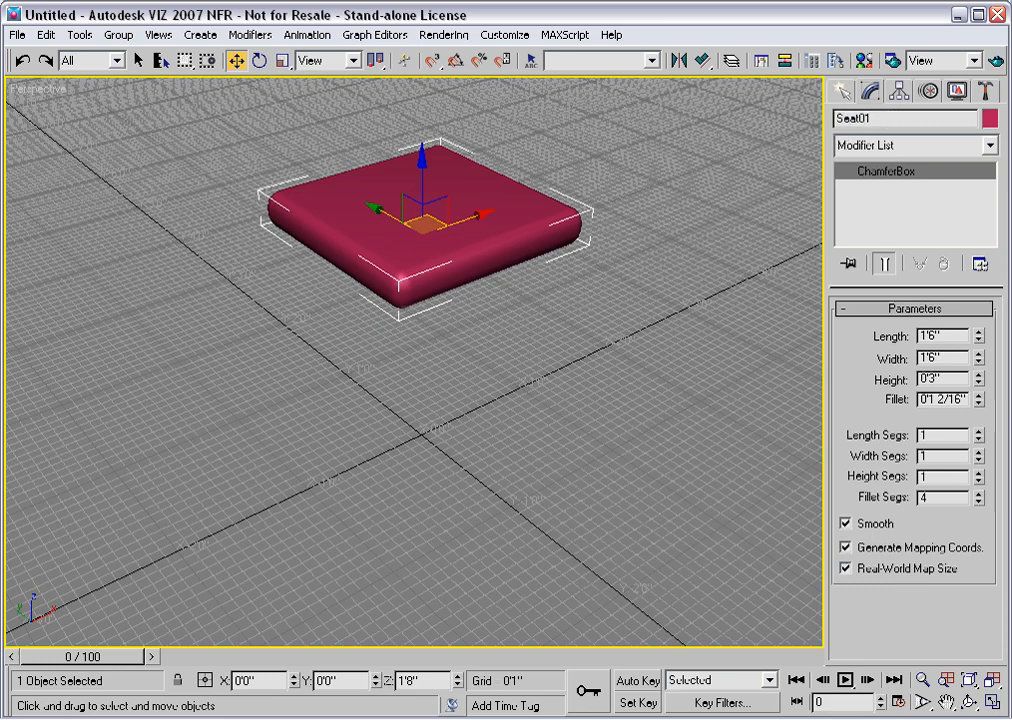